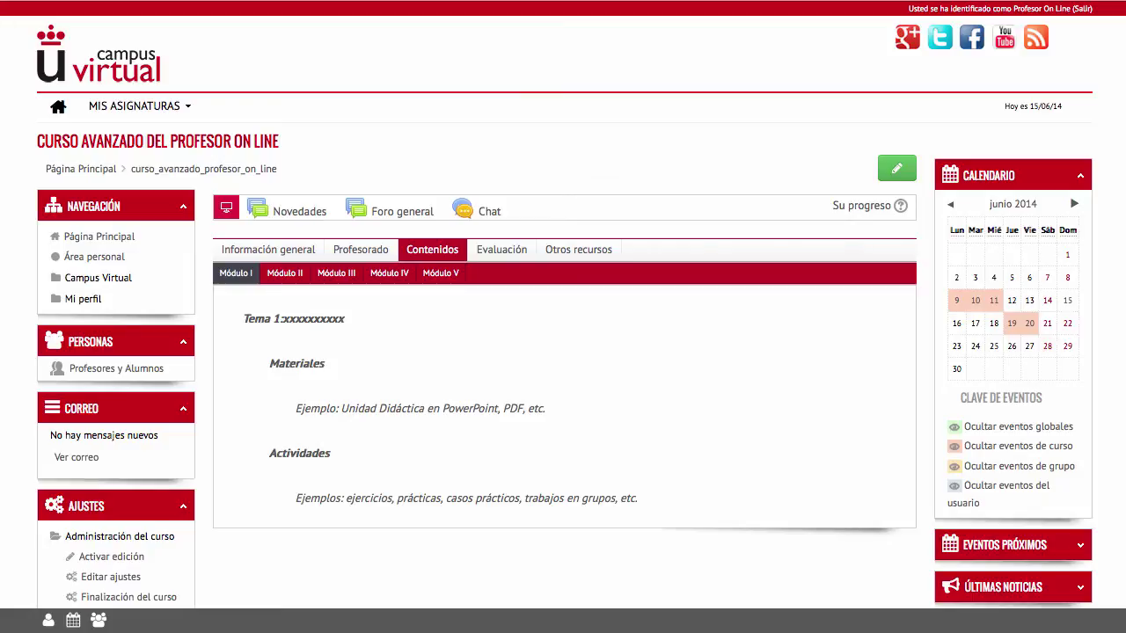
Step: Turn on course editing and add a Tarea activity to Módulo I
{"action": "left_click", "coordinate": [897, 168]}
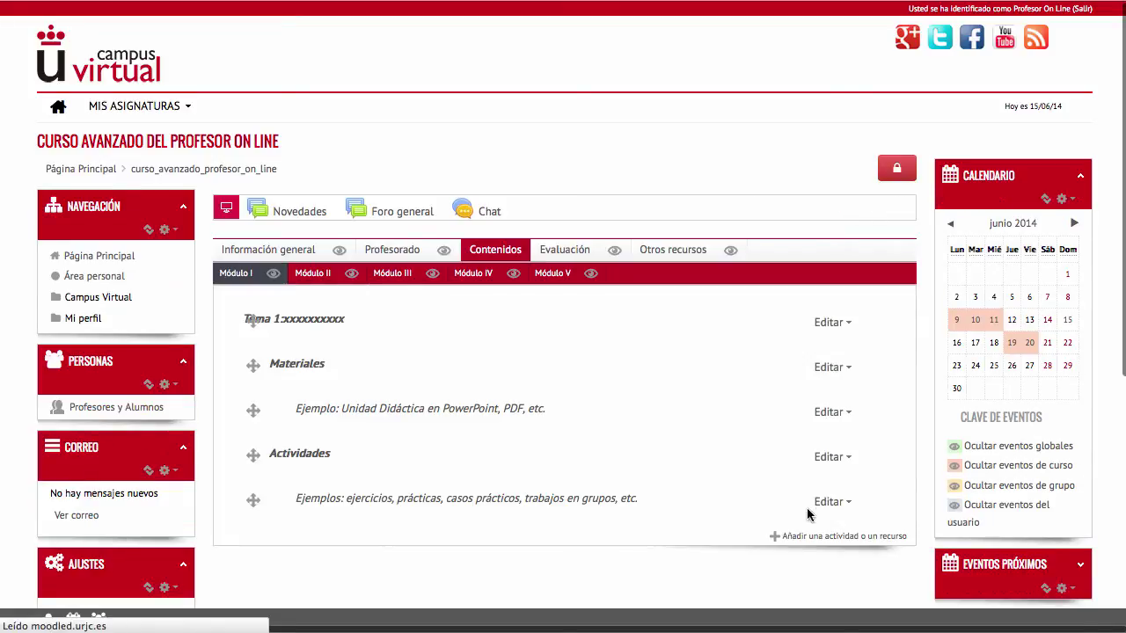
{"action": "left_click", "coordinate": [806, 536]}
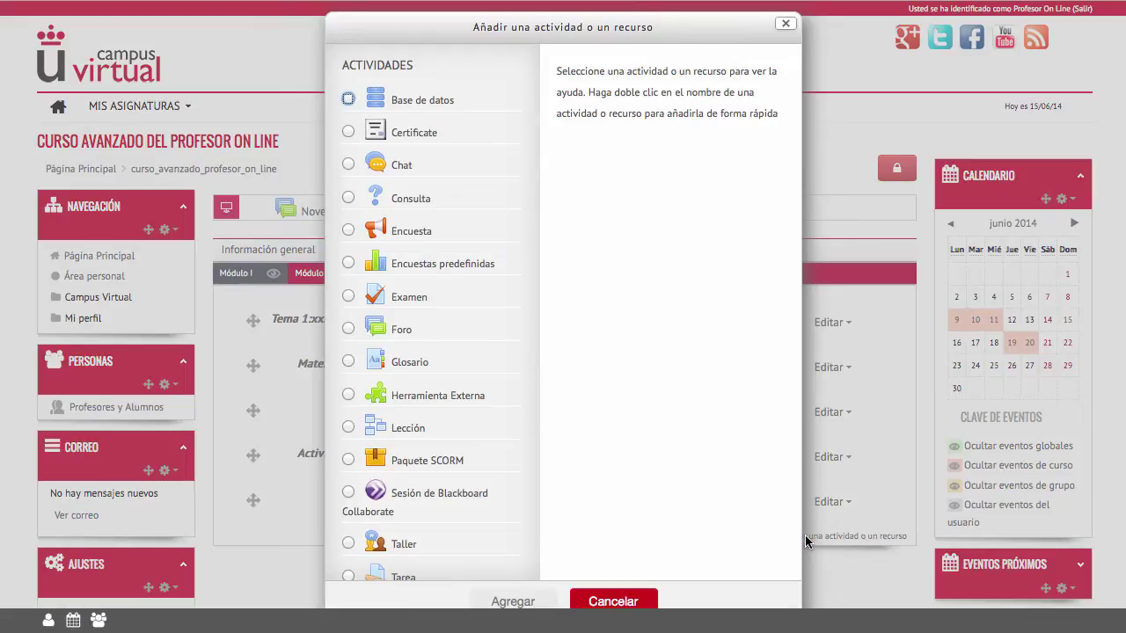
{"action": "scroll", "coordinate": [424, 407], "scroll_direction": "down", "scroll_amount": 3}
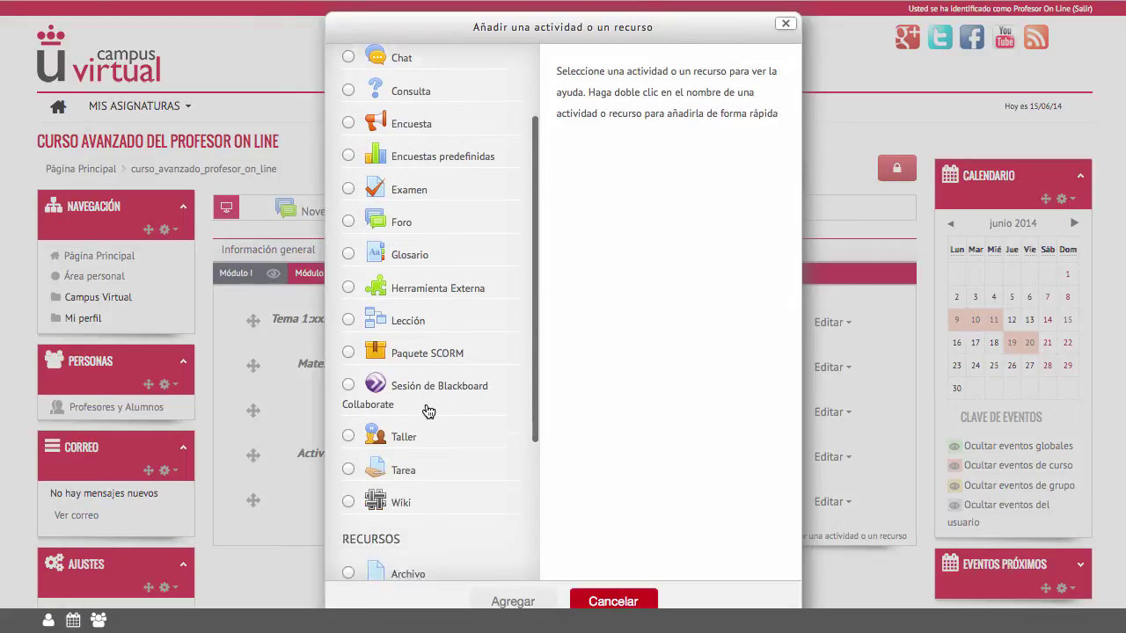
{"action": "left_click", "coordinate": [398, 466]}
{"action": "left_click", "coordinate": [513, 602]}
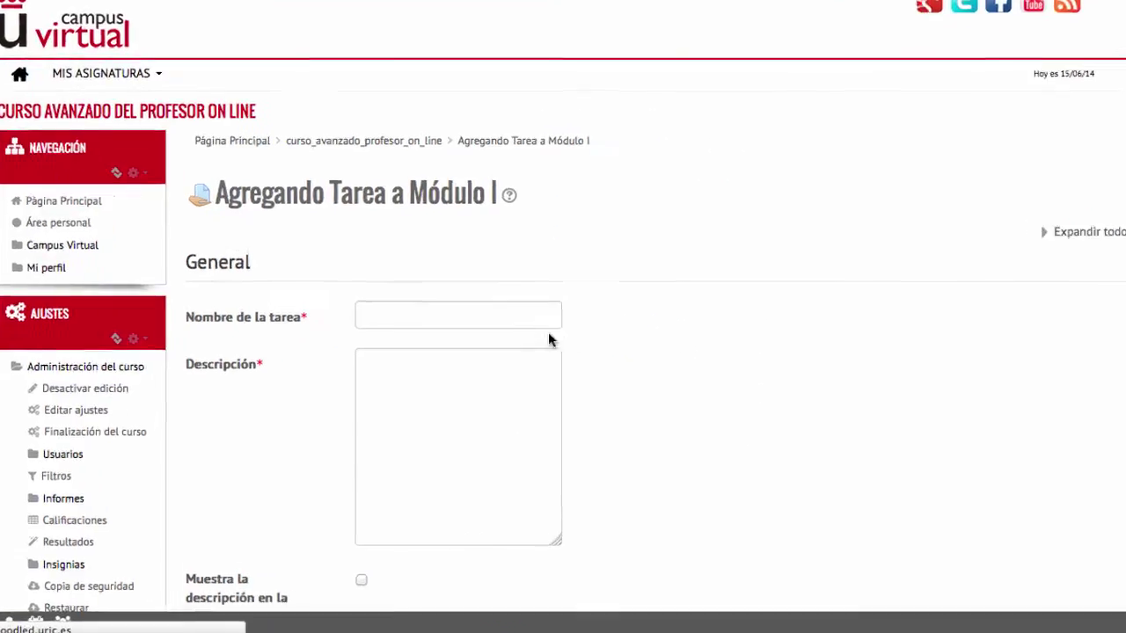
Step: Enter "Tarea - Subir un archivo" as both the assignment's name and its description
{"action": "left_click", "coordinate": [482, 315]}
{"action": "type", "text": "Tare"}
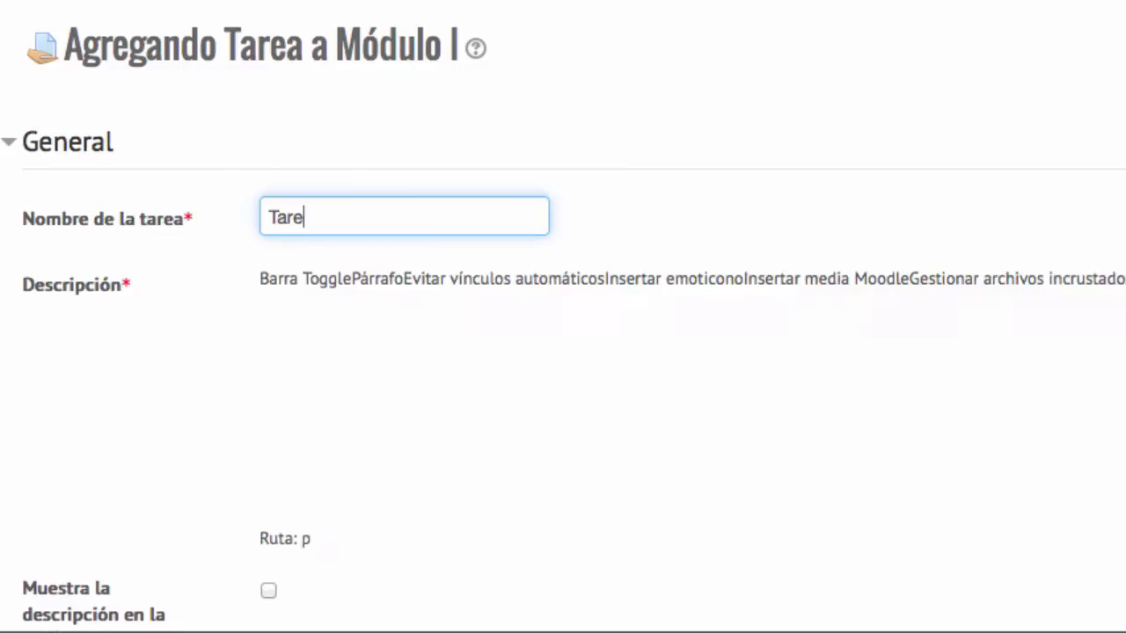
{"action": "type", "text": "a - Sub"}
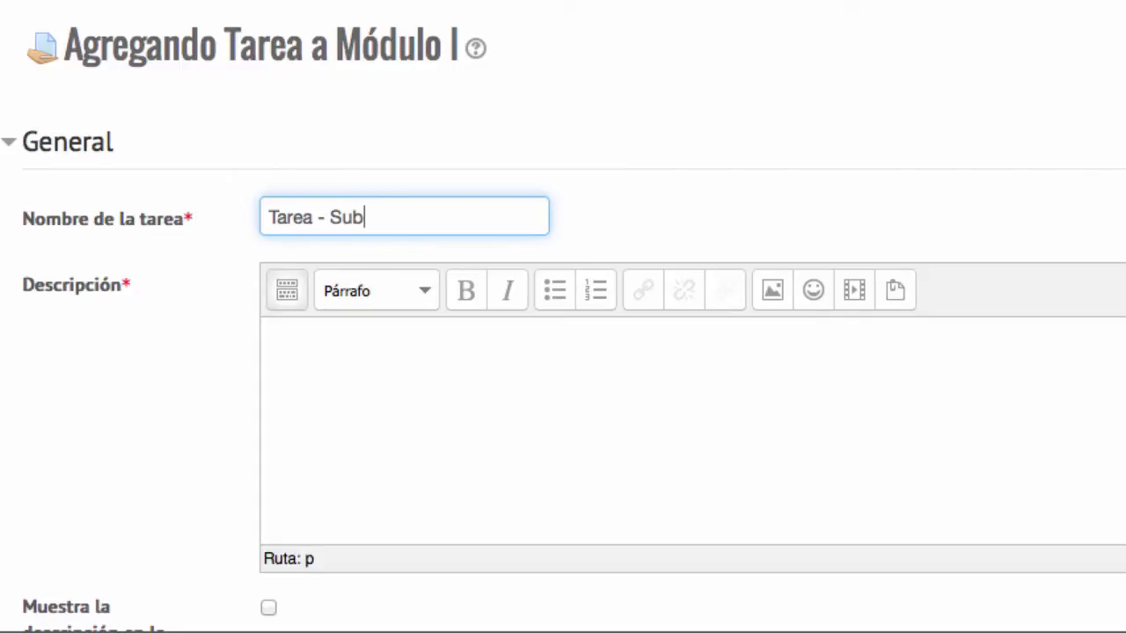
{"action": "type", "text": "ir un archivo"}
{"action": "left_click", "coordinate": [272, 342]}
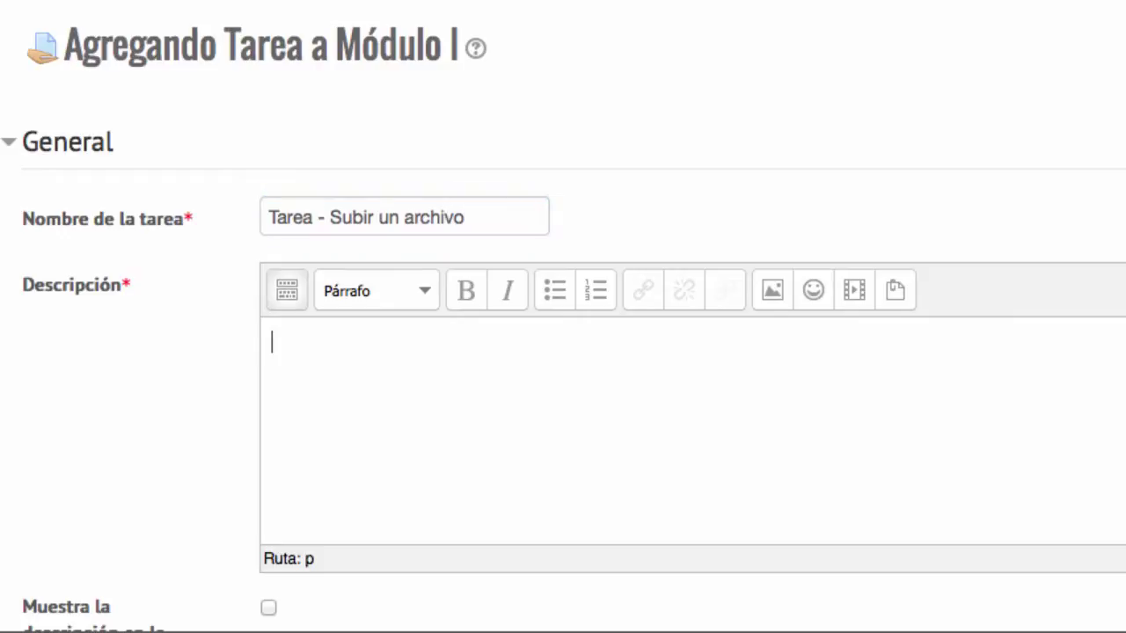
{"action": "type", "text": "Tarea - Sub"}
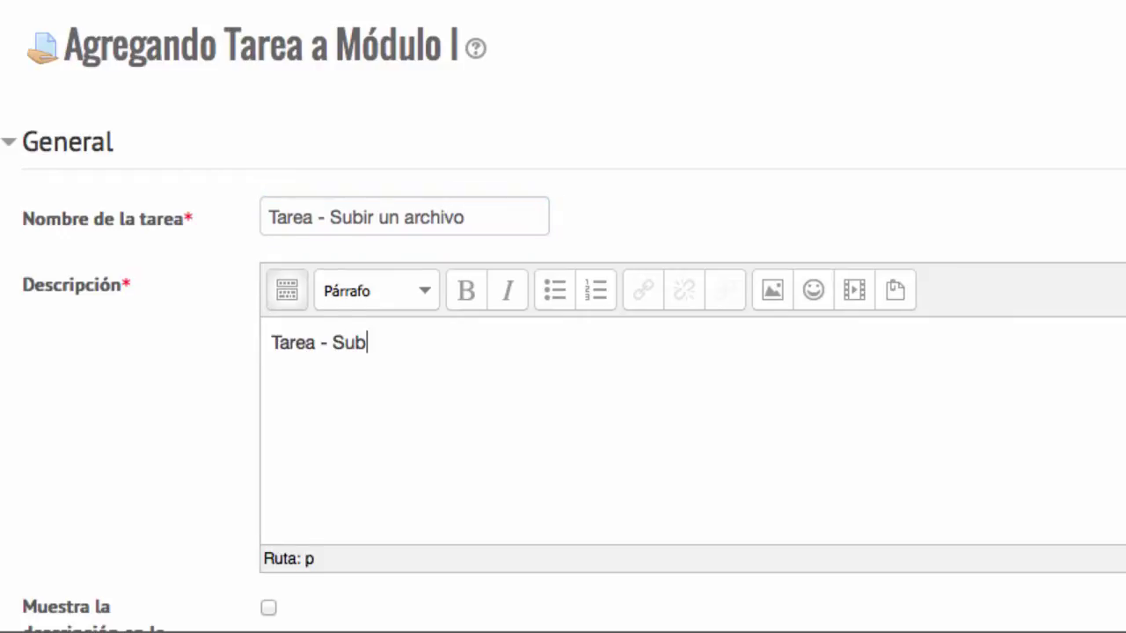
{"action": "type", "text": "ir un archivo"}
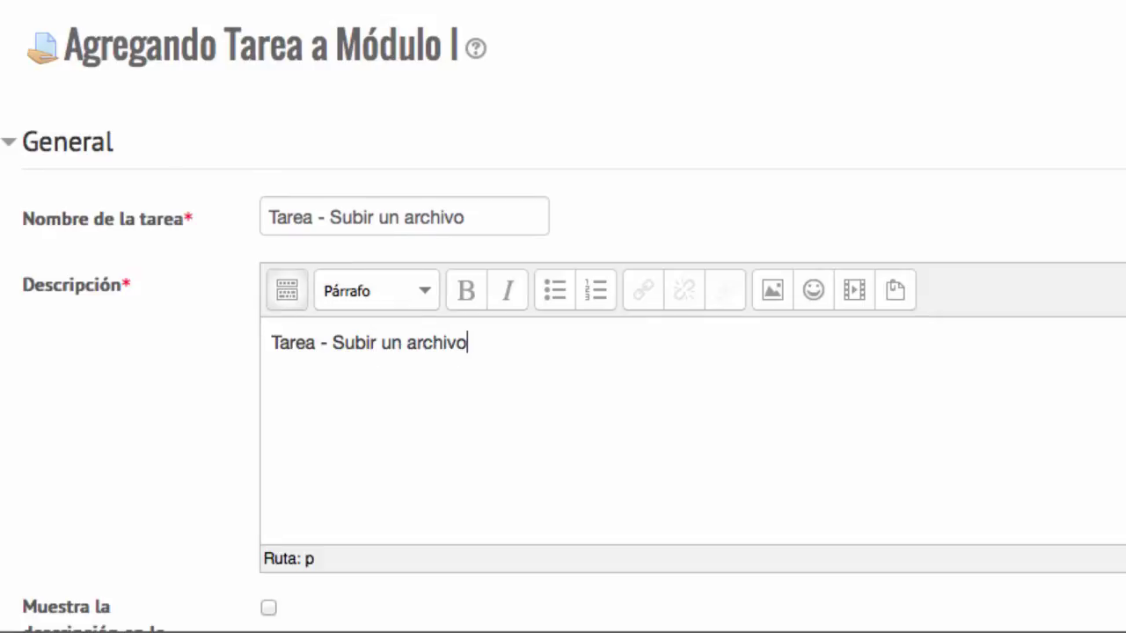
Step: In the visibility restrictions, enable the "Visible hasta" date and set it to 30 junio 2014
{"action": "scroll", "coordinate": [461, 359], "scroll_direction": "down", "scroll_amount": 5}
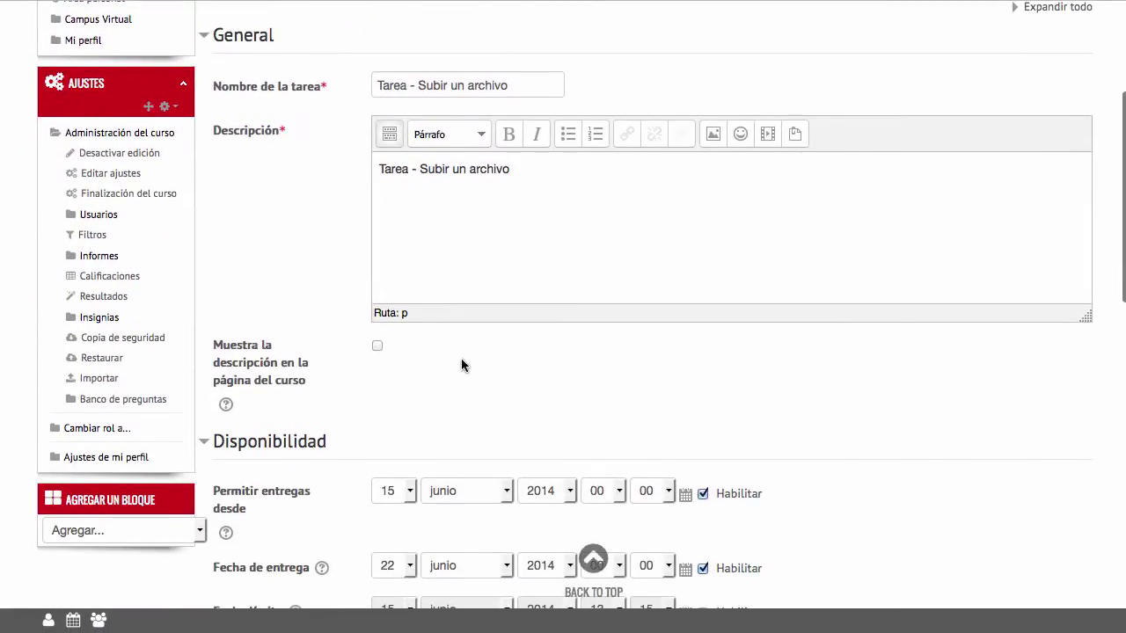
{"action": "scroll", "coordinate": [461, 358], "scroll_direction": "down", "scroll_amount": 5}
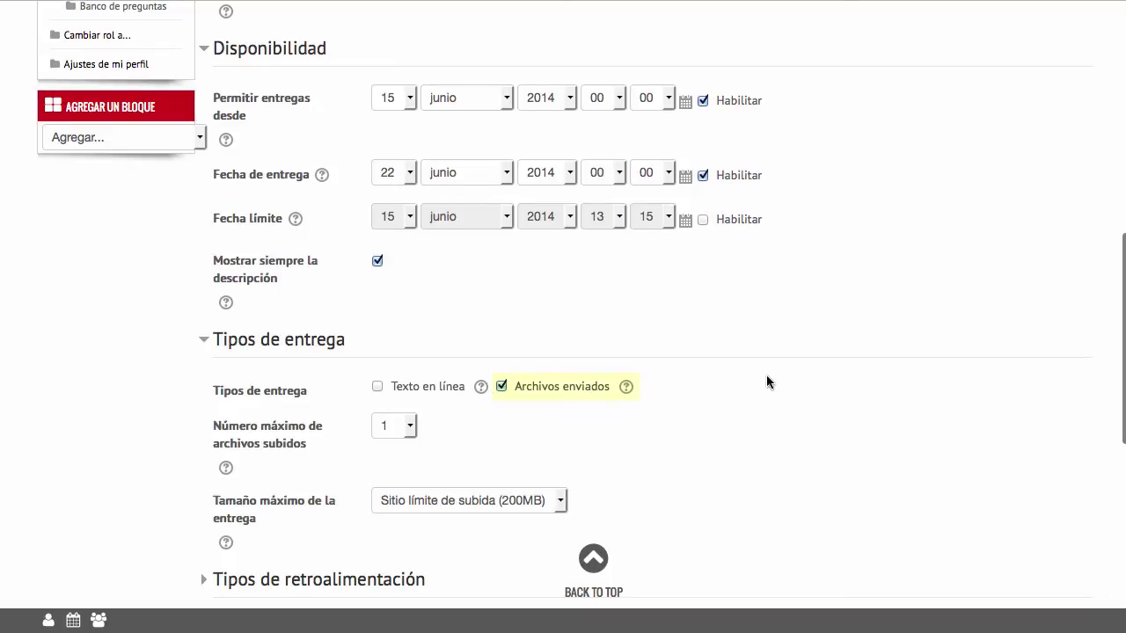
{"action": "scroll", "coordinate": [768, 377], "scroll_direction": "down", "scroll_amount": 7}
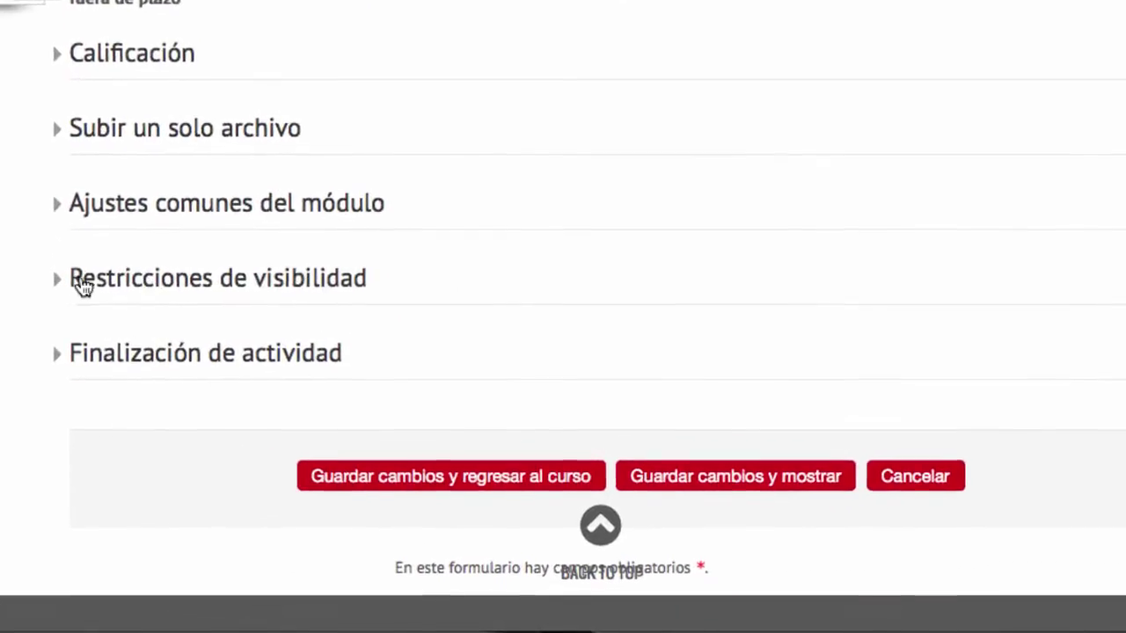
{"action": "left_click", "coordinate": [79, 281]}
{"action": "scroll", "coordinate": [208, 287], "scroll_direction": "down", "scroll_amount": 3}
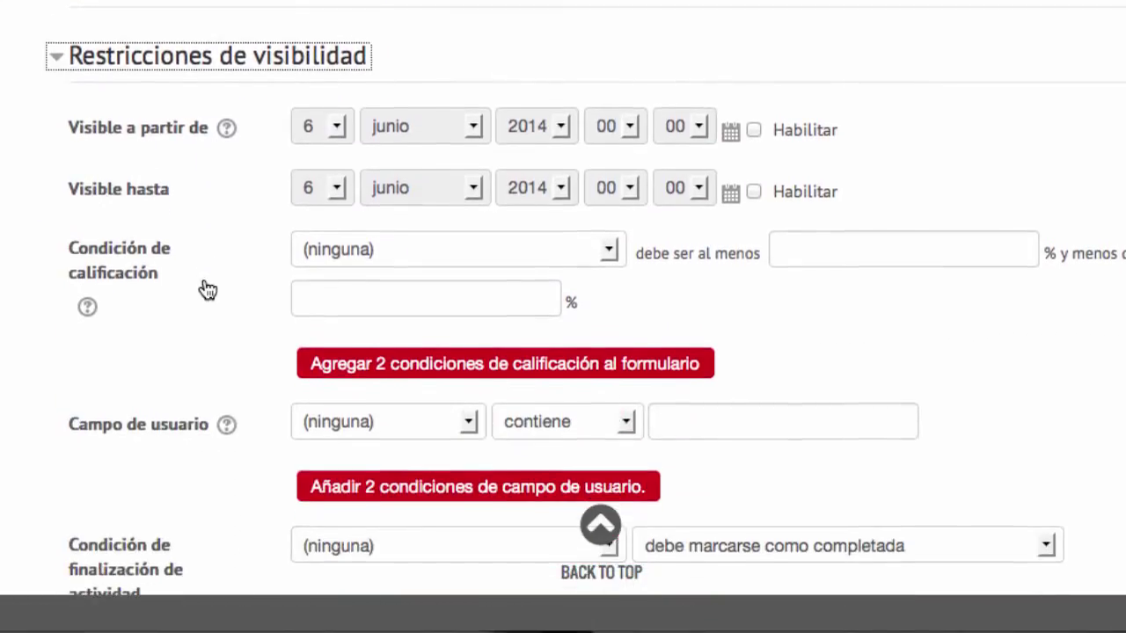
{"action": "scroll", "coordinate": [207, 290], "scroll_direction": "down", "scroll_amount": 2}
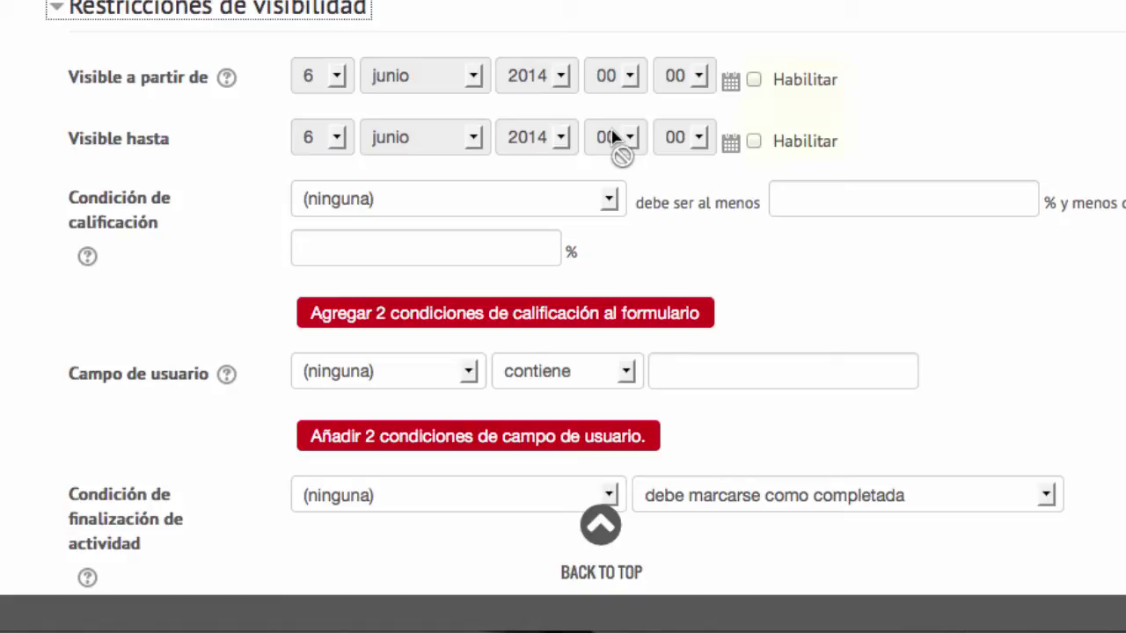
{"action": "left_click", "coordinate": [333, 148]}
{"action": "left_click", "coordinate": [754, 143]}
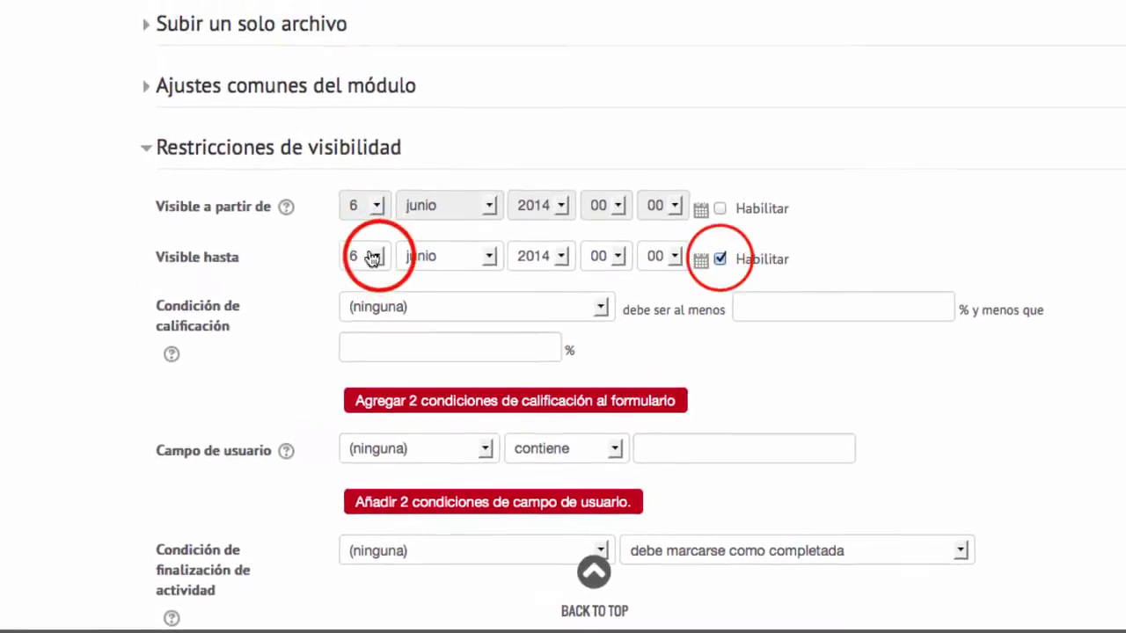
{"action": "left_click", "coordinate": [322, 140]}
{"action": "scroll", "coordinate": [385, 427], "scroll_direction": "down", "scroll_amount": 4}
{"action": "left_click", "coordinate": [376, 430]}
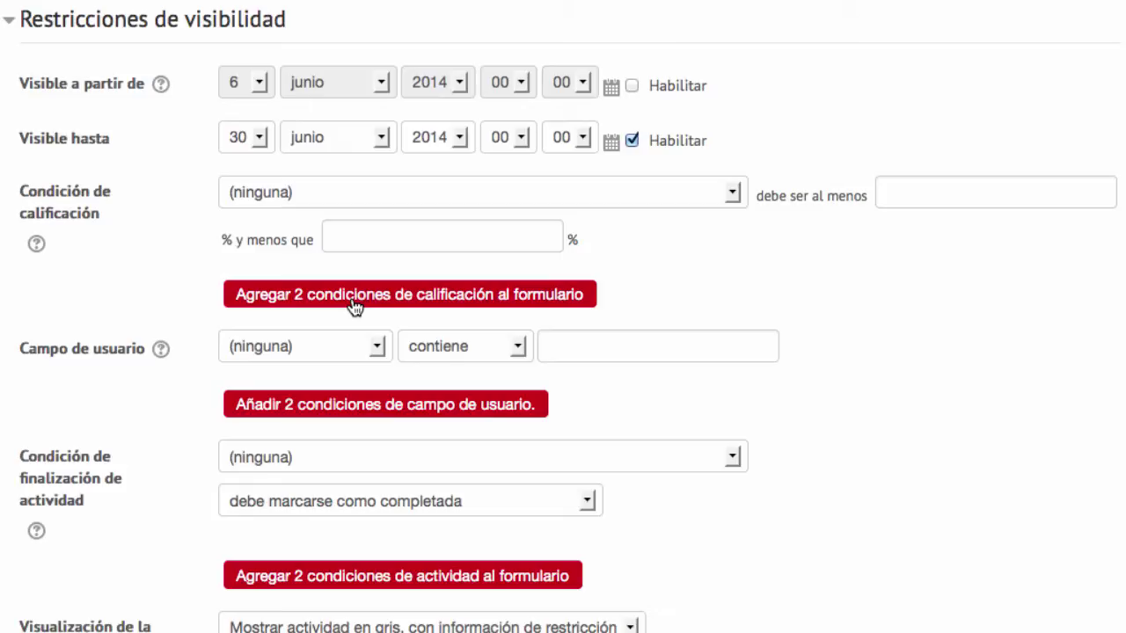
Step: Add a grade condition requiring at least 50 % in Práctica 1
{"action": "left_click", "coordinate": [349, 198]}
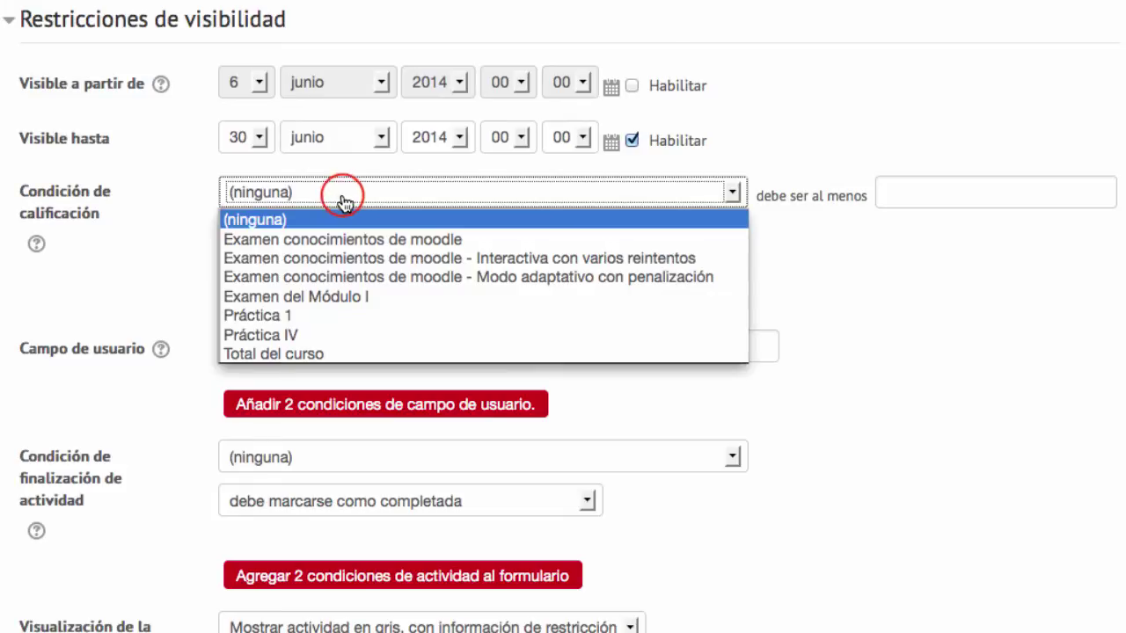
{"action": "left_click", "coordinate": [293, 316]}
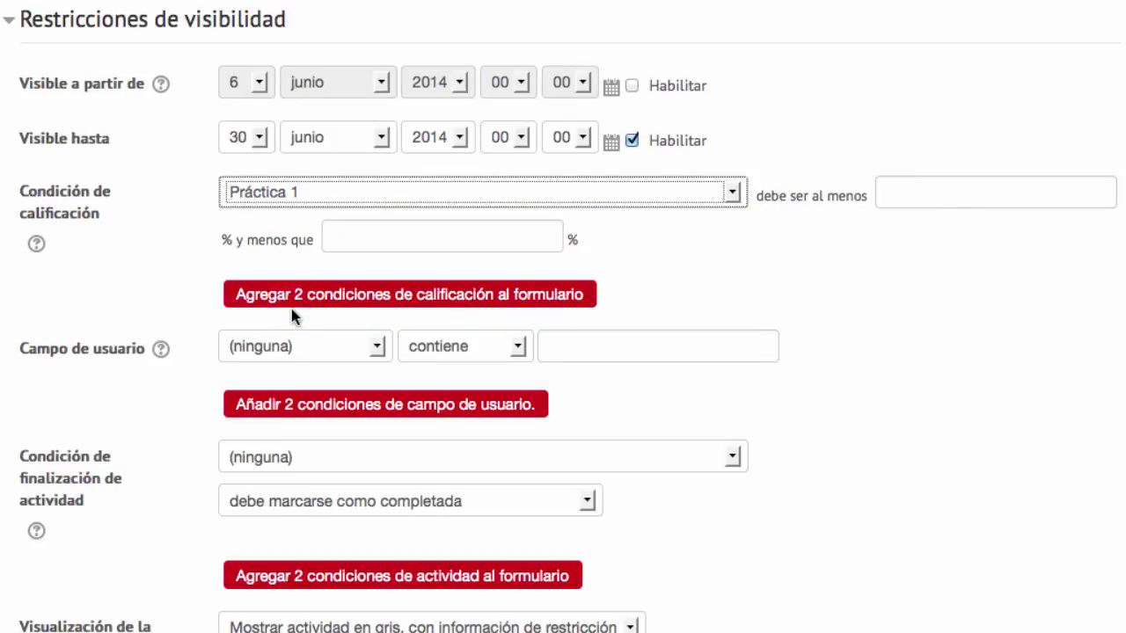
{"action": "left_click", "coordinate": [904, 189]}
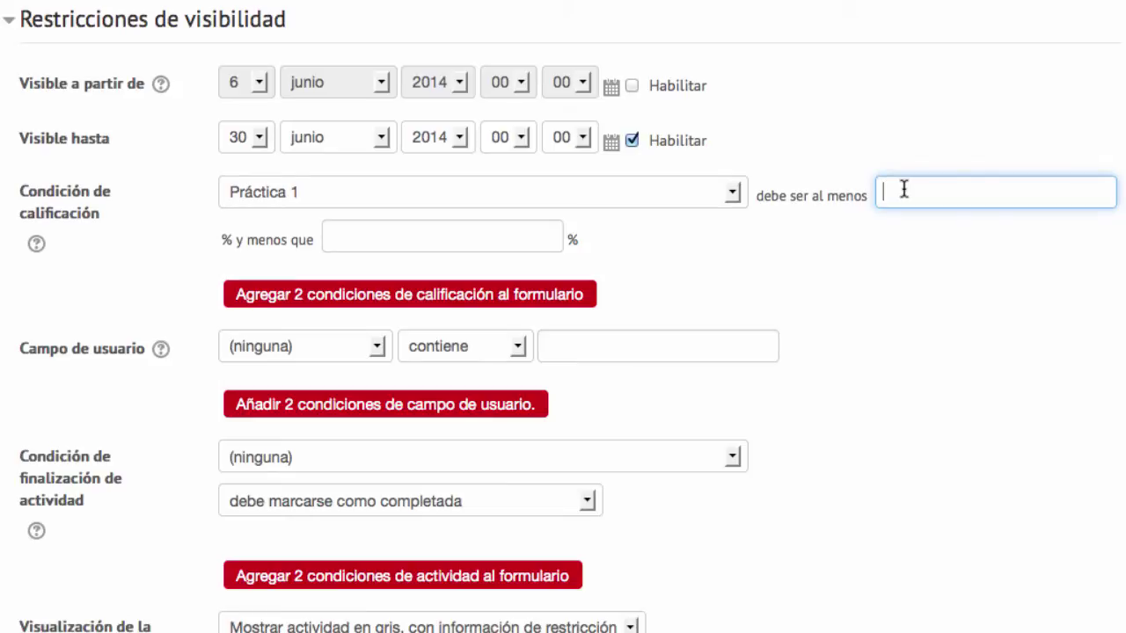
{"action": "type", "text": "50"}
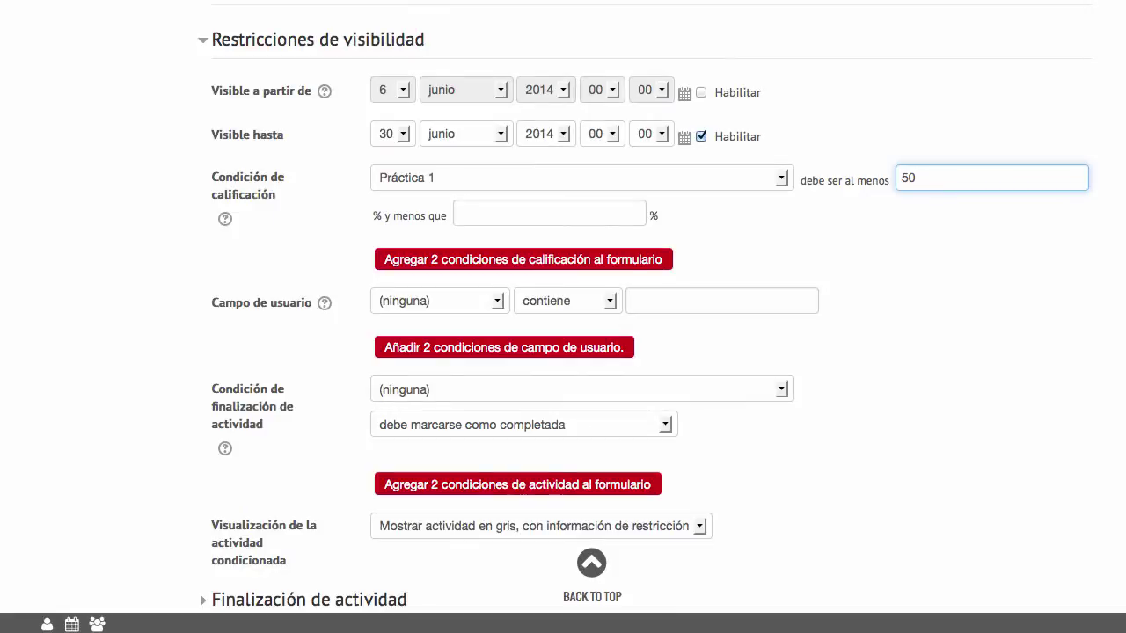
{"action": "key", "text": "Tab"}
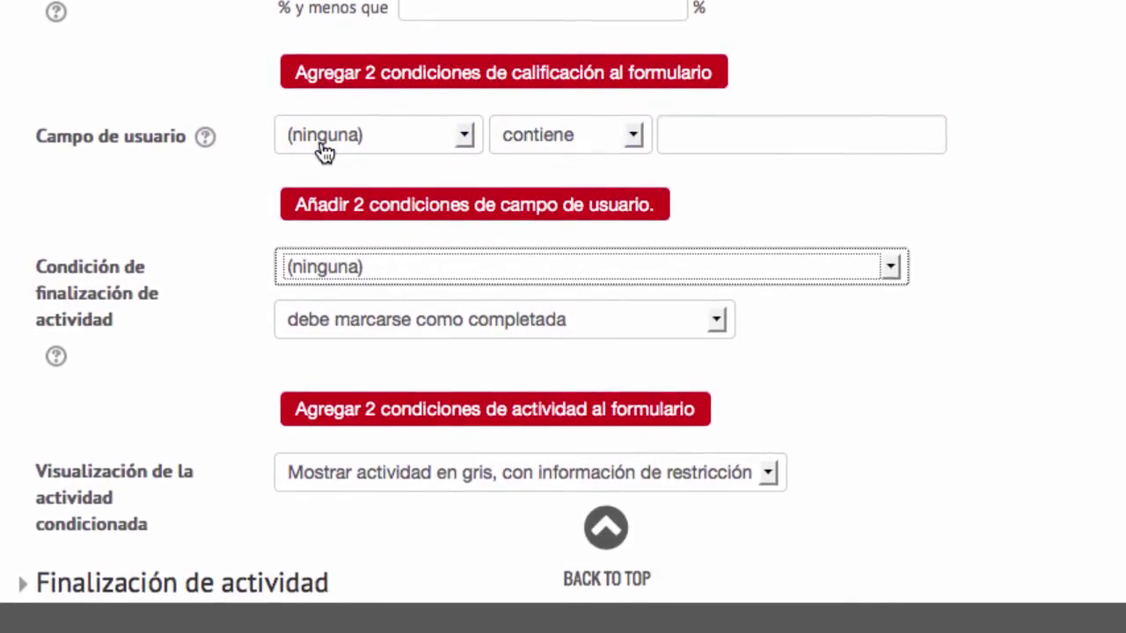
Step: Add a user field condition requiring "Dirección de correo" to contain "alumnos.urjc.es"
{"action": "left_click", "coordinate": [324, 152]}
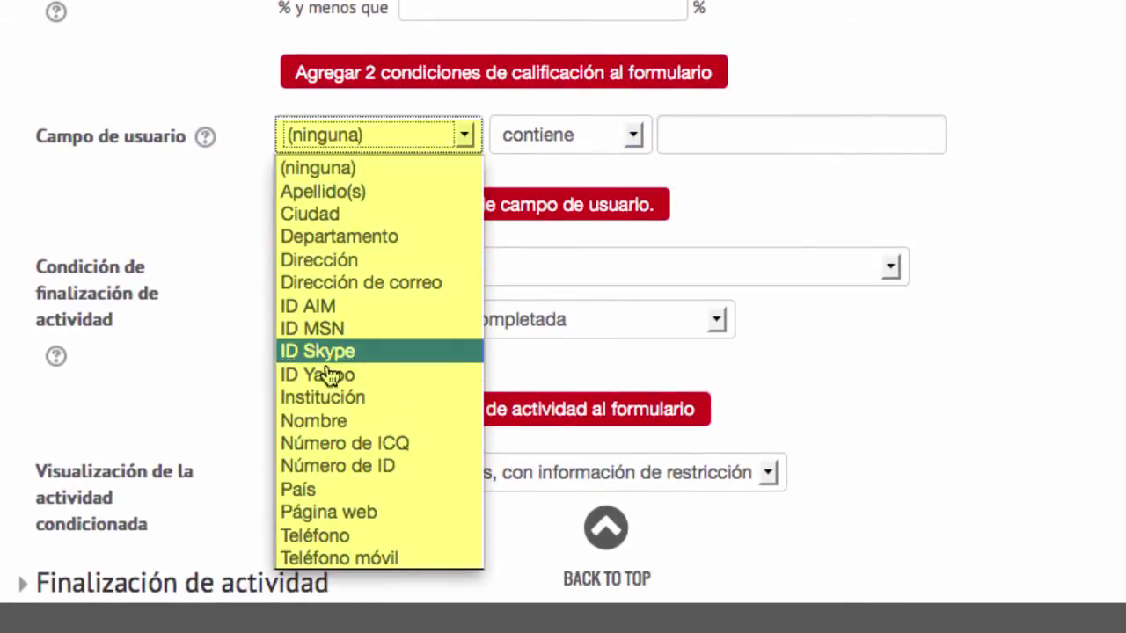
{"action": "left_click", "coordinate": [340, 295]}
{"action": "left_click", "coordinate": [716, 136]}
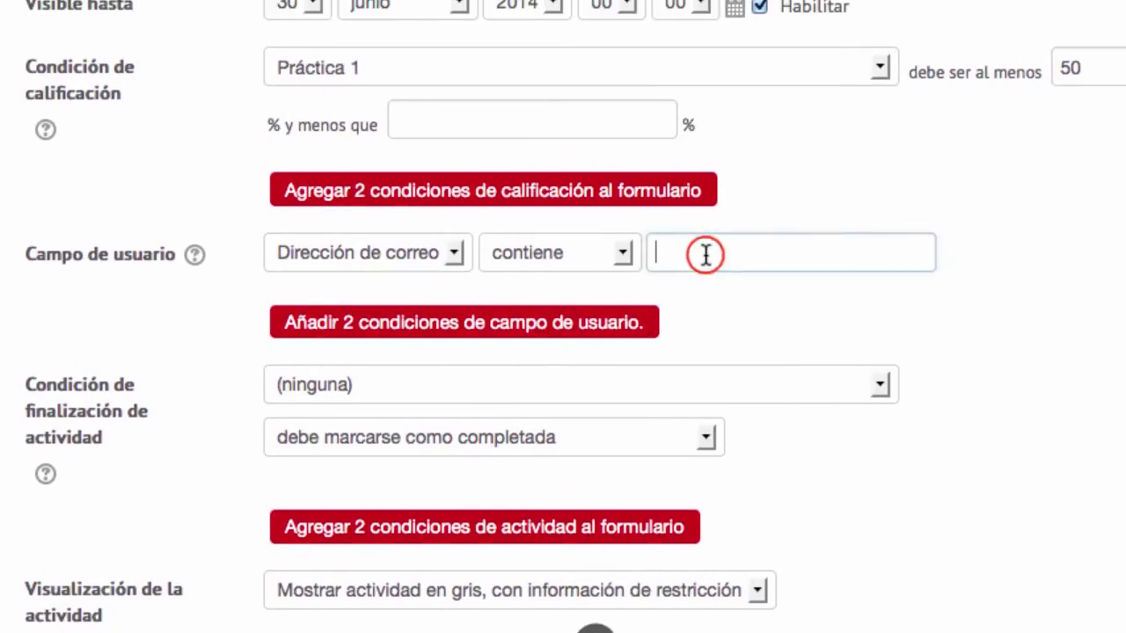
{"action": "type", "text": "alumnos.u"}
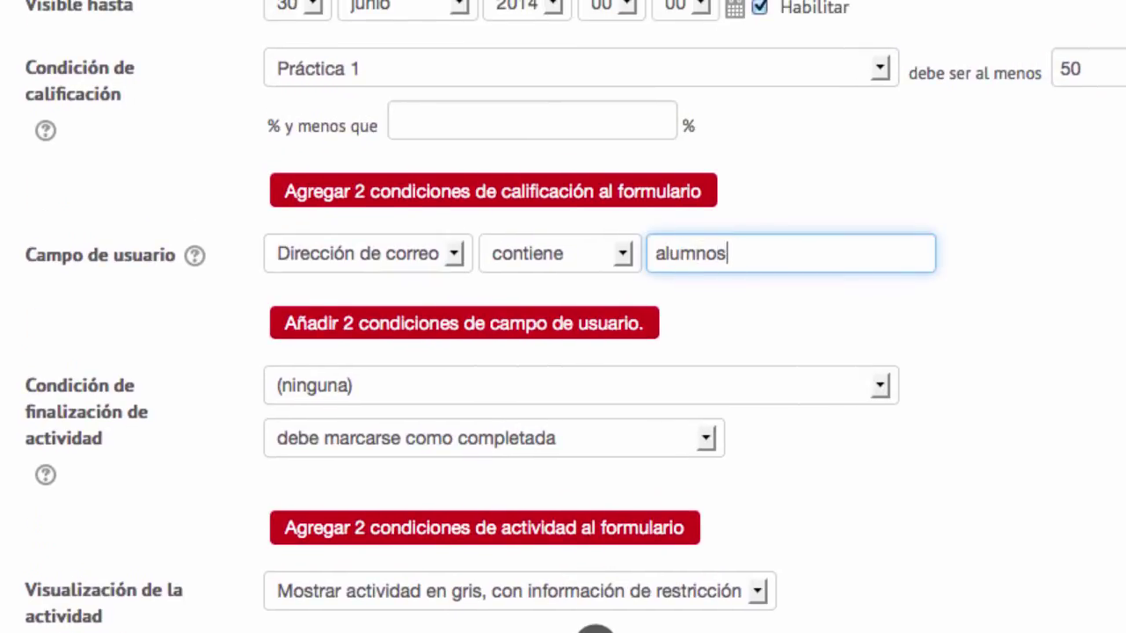
{"action": "type", "text": "rjc.es"}
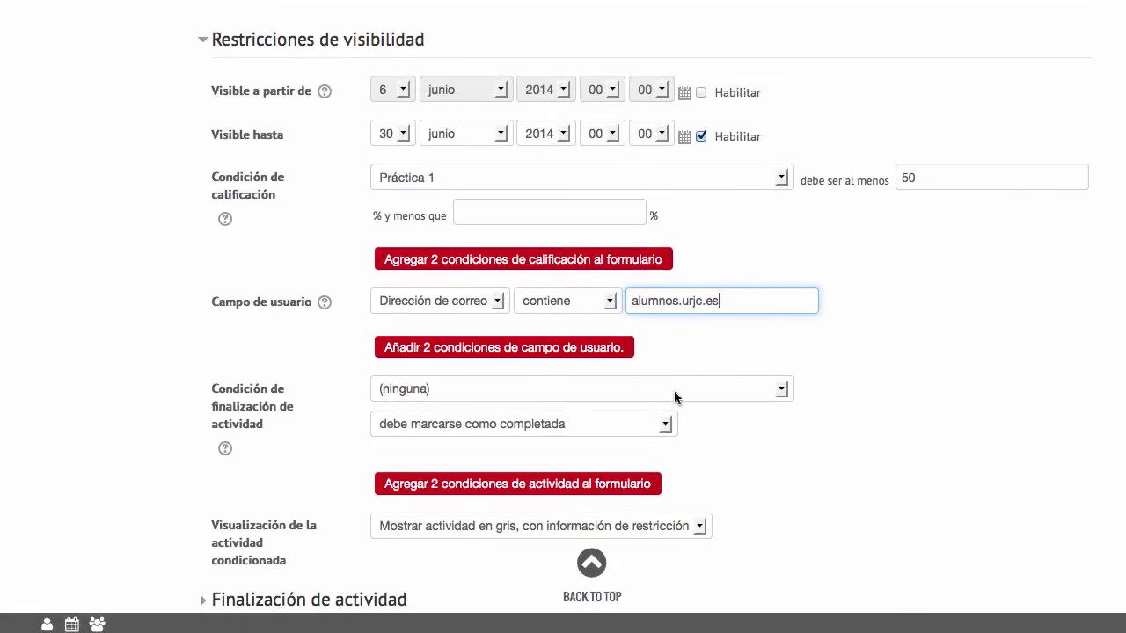
{"action": "key", "text": "Tab"}
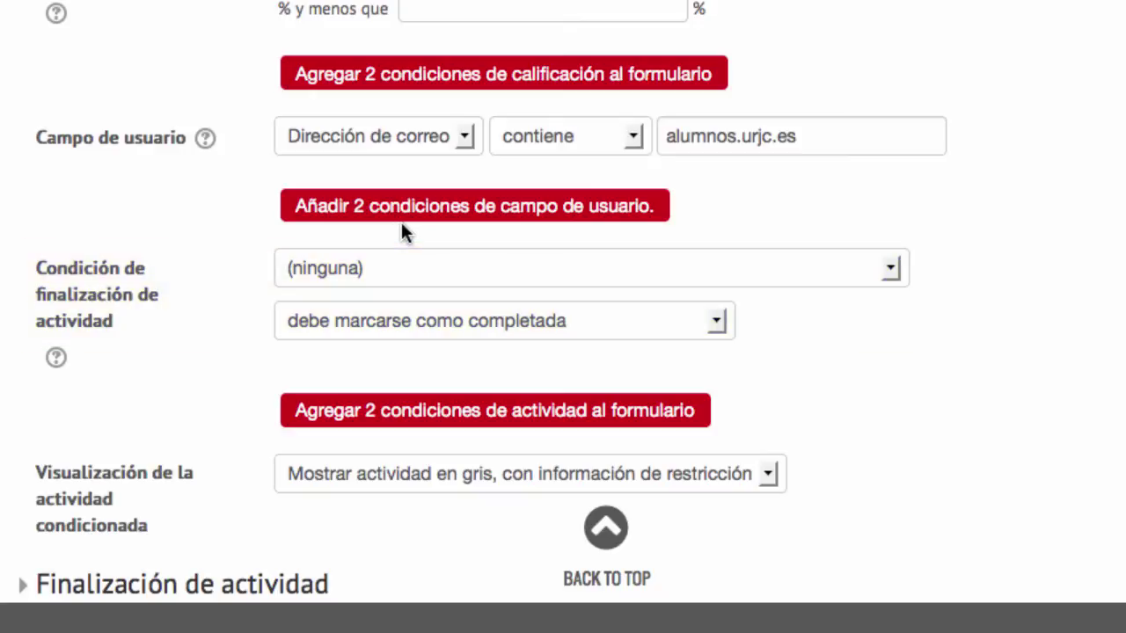
Step: Set the activity completion condition to Práctica 1 with the requirement "debe marcarse como completada"
{"action": "left_click", "coordinate": [340, 274]}
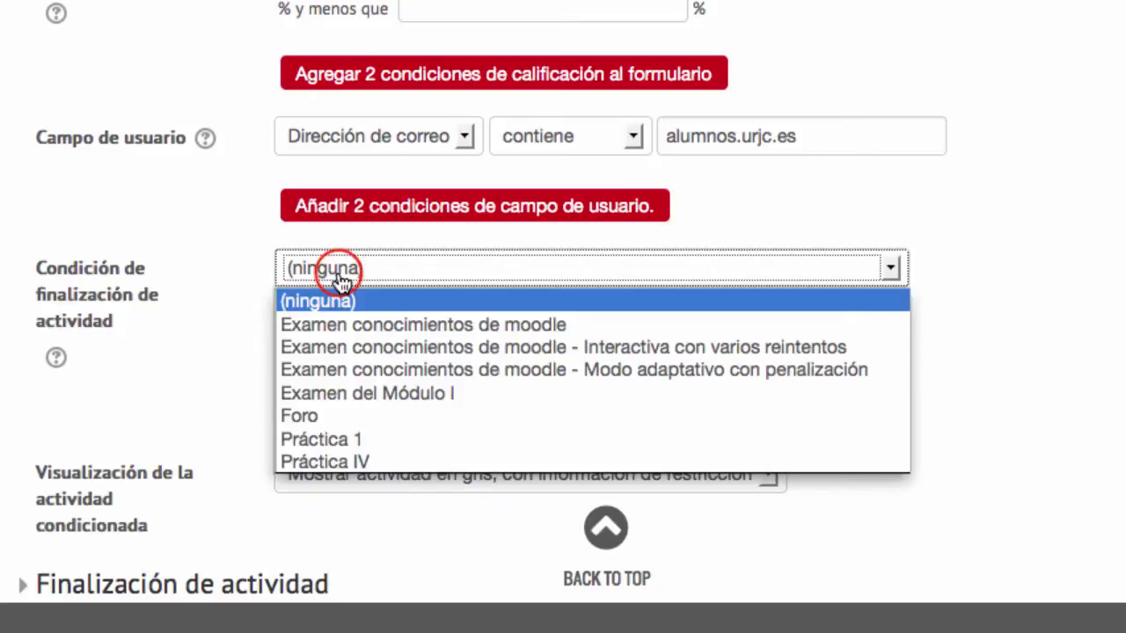
{"action": "left_click", "coordinate": [326, 439]}
{"action": "left_click", "coordinate": [364, 333]}
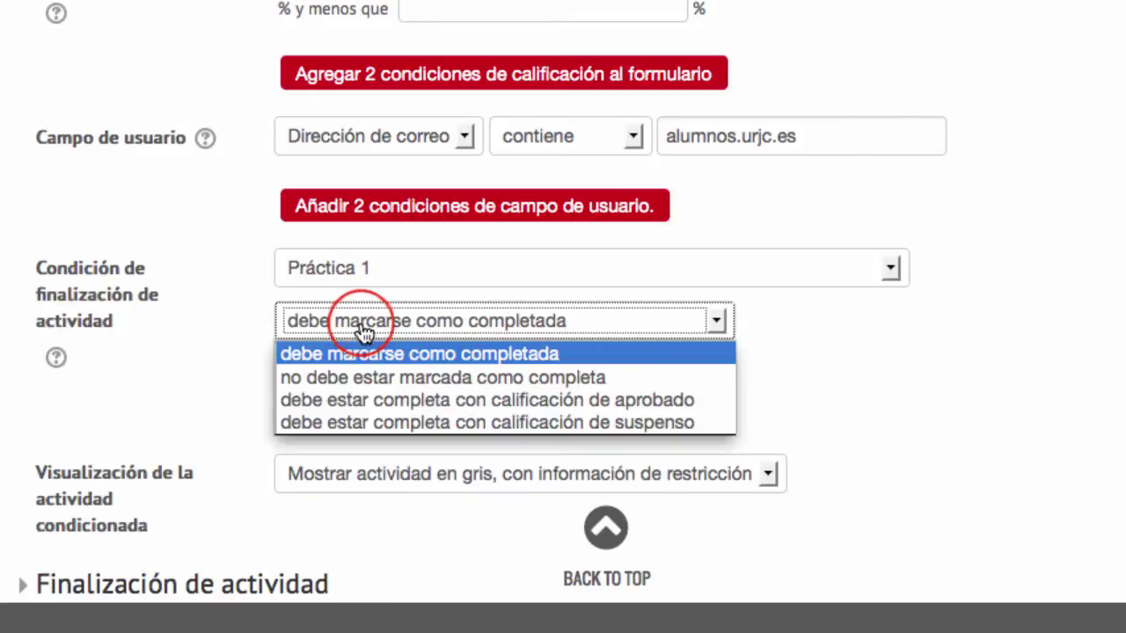
{"action": "left_click", "coordinate": [541, 357]}
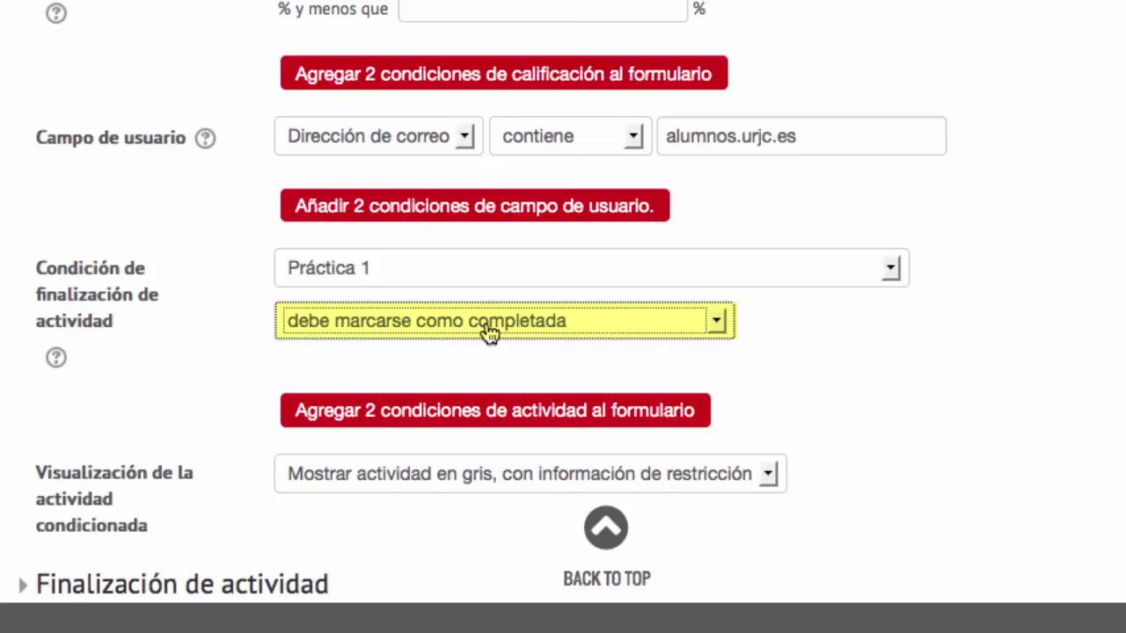
Step: Try the Práctica 1 completion requirements "no debe estar marcada como completa" and "debe estar completa con calificación de aprobado"
{"action": "left_click", "coordinate": [657, 327]}
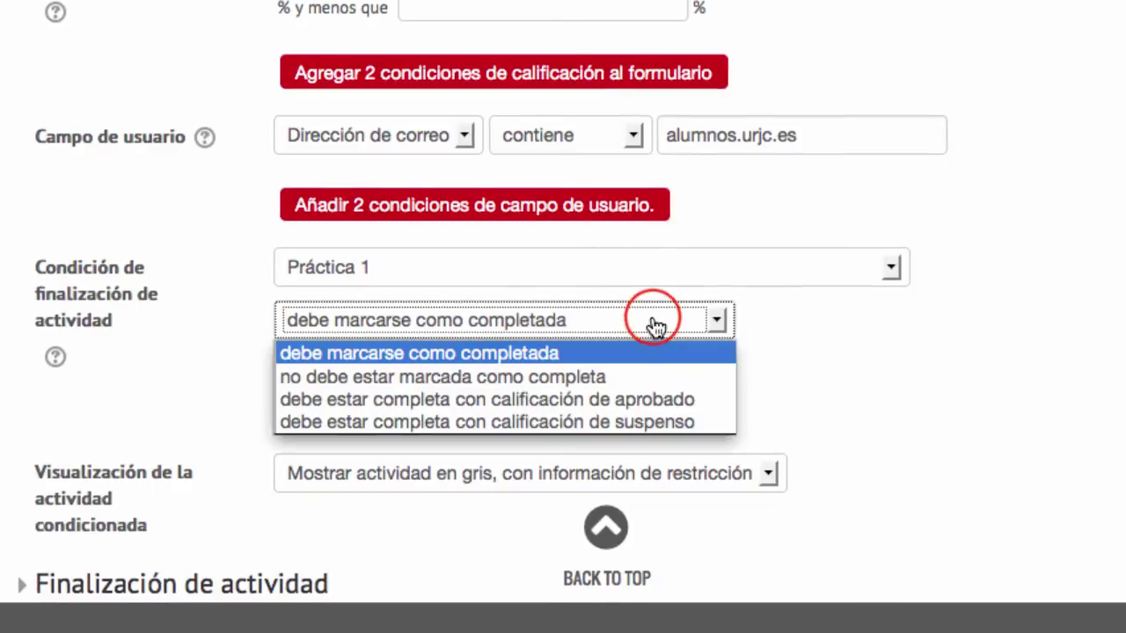
{"action": "left_click", "coordinate": [651, 376]}
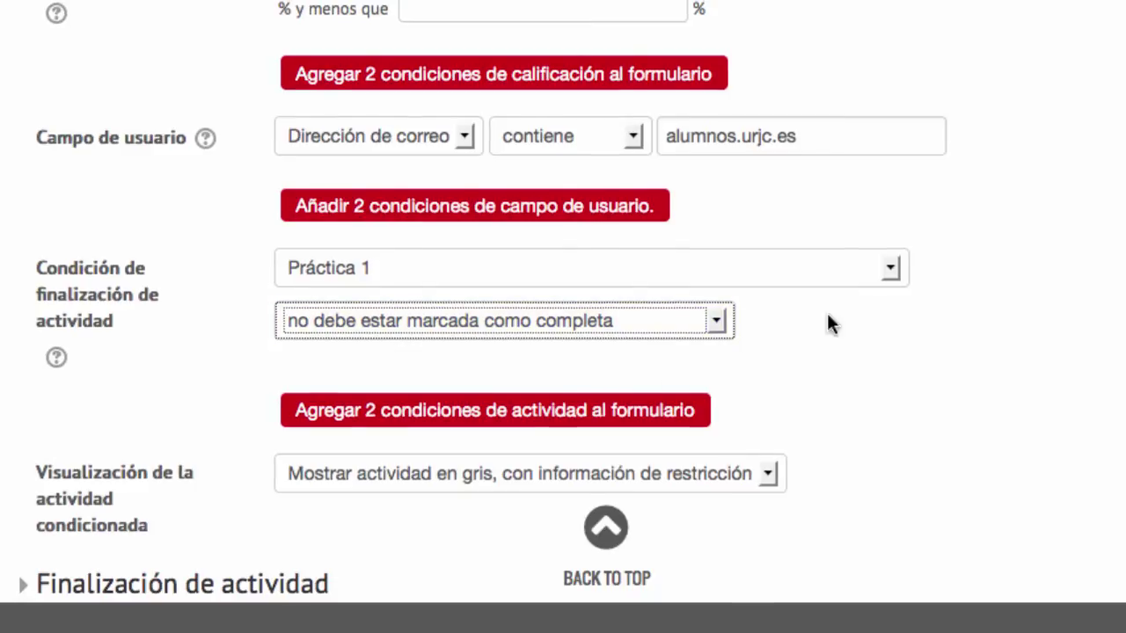
{"action": "left_click", "coordinate": [715, 322]}
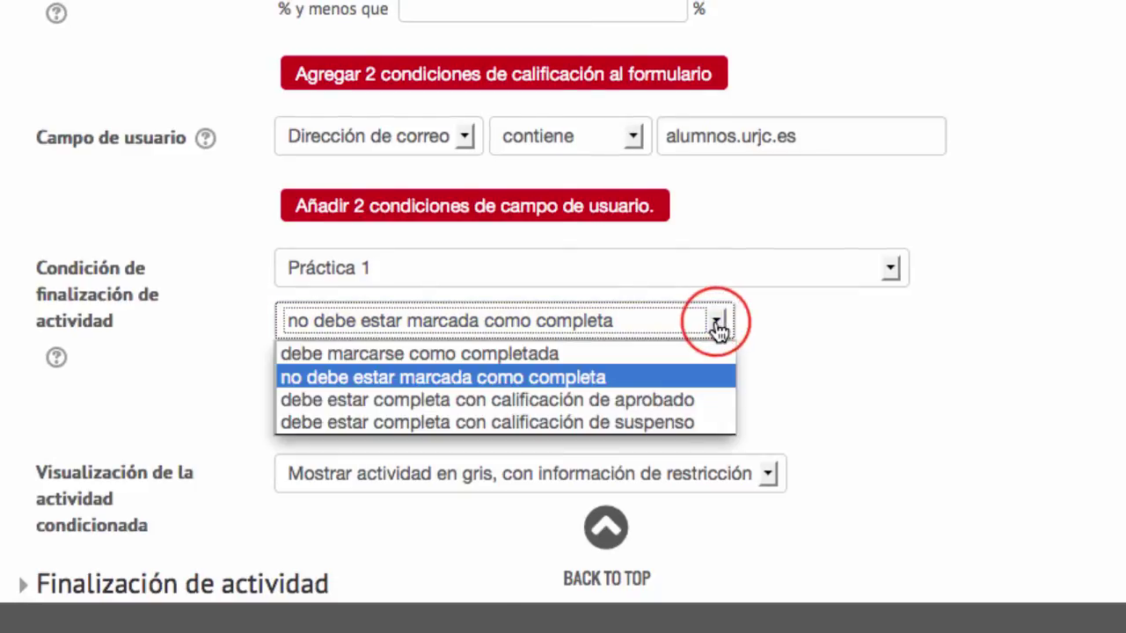
{"action": "left_click", "coordinate": [624, 402]}
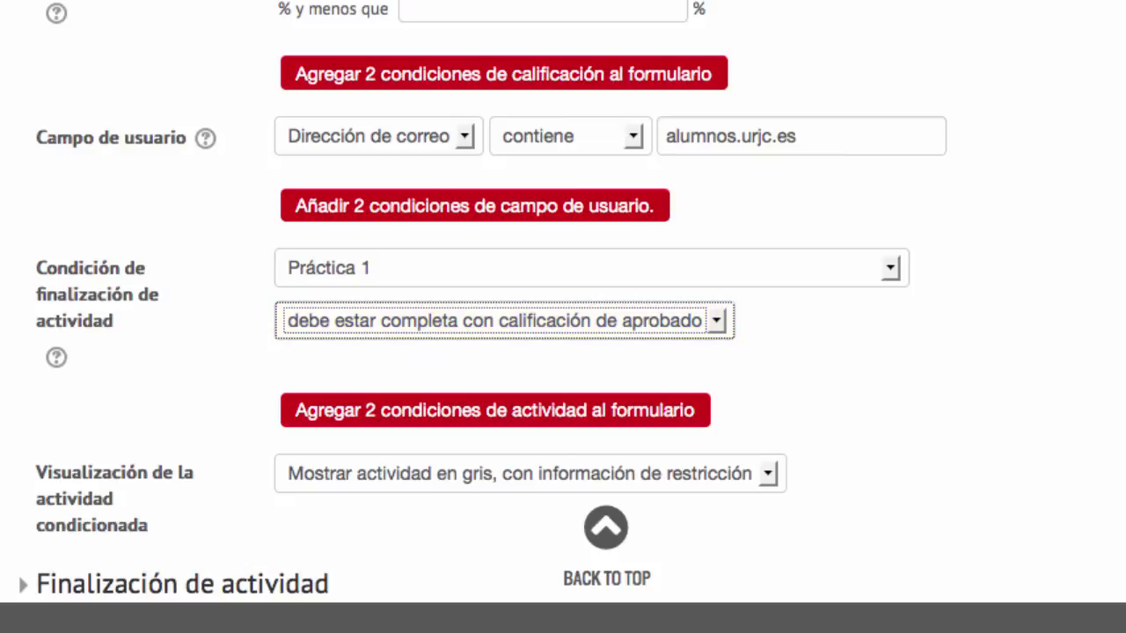
Step: Set the Práctica 1 requirement to "debe estar completa con calificación de suspenso" and the conditional activity's display to "Ocultar completamente la actividad"
{"action": "left_click", "coordinate": [656, 321]}
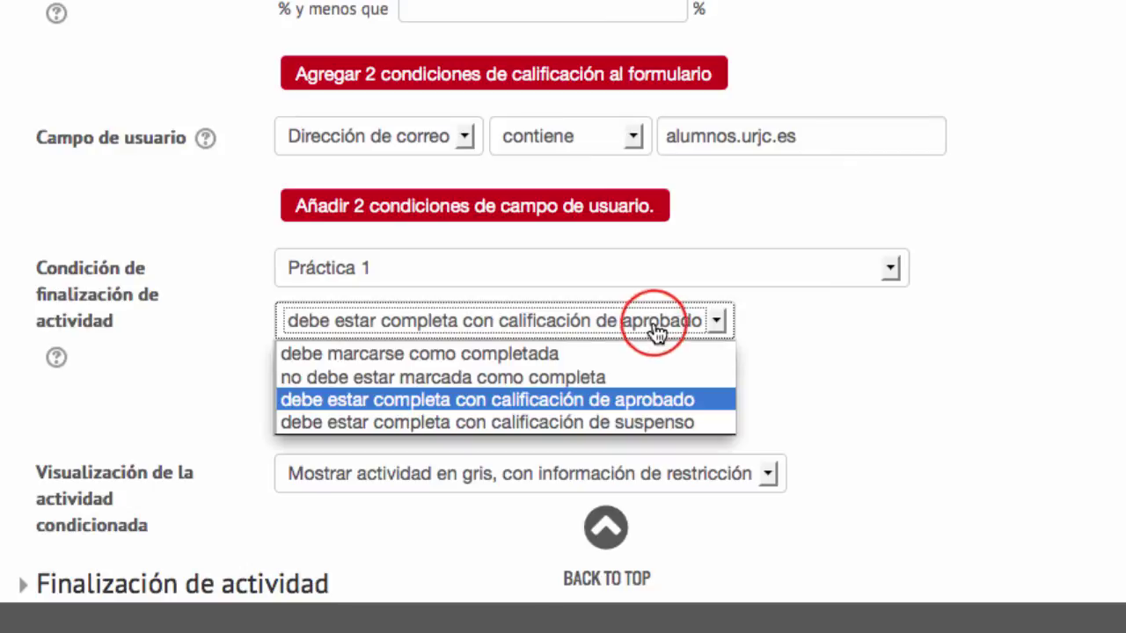
{"action": "left_click", "coordinate": [572, 423]}
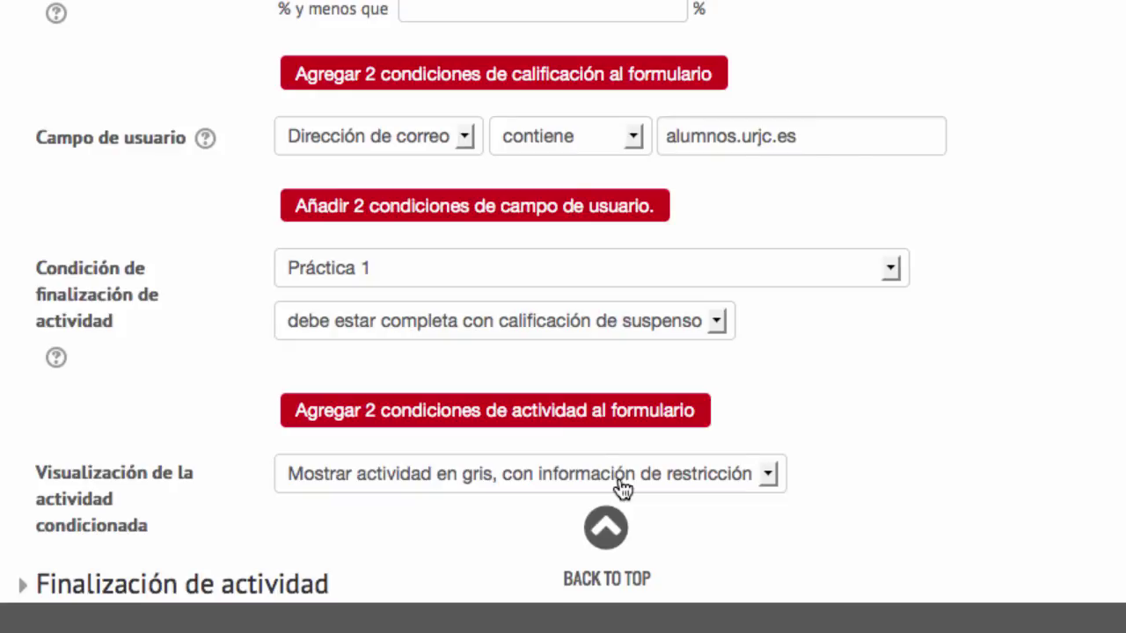
{"action": "left_click", "coordinate": [623, 487]}
{"action": "left_click", "coordinate": [574, 531]}
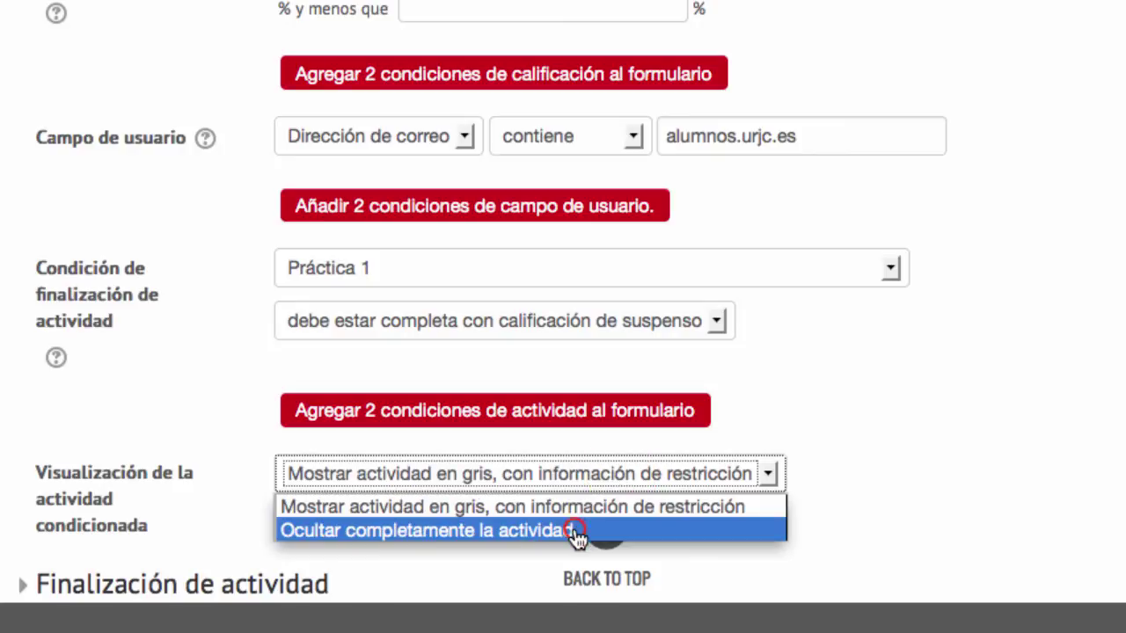